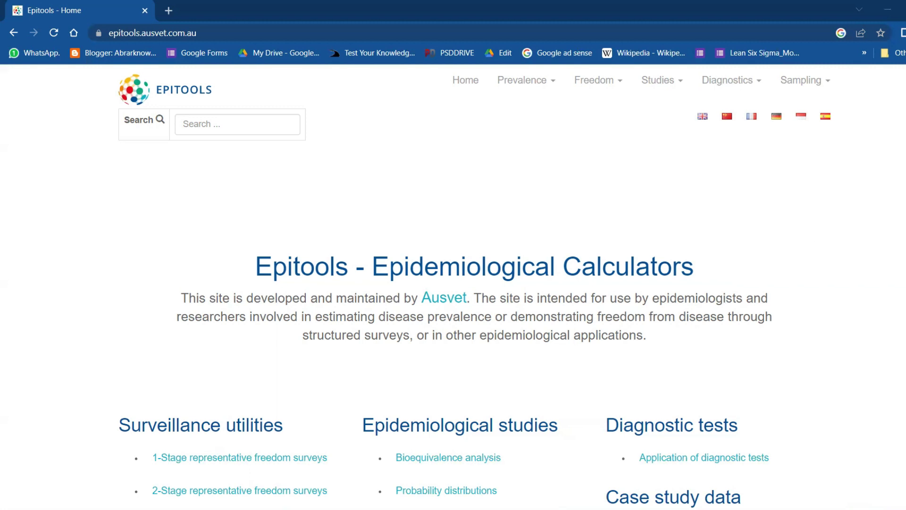
Open Probability distributions in Epitools, then the Chi-squared P and critical values calculator
{"action": "scroll", "coordinate": [453, 283], "scroll_direction": "down", "scroll_amount": 5}
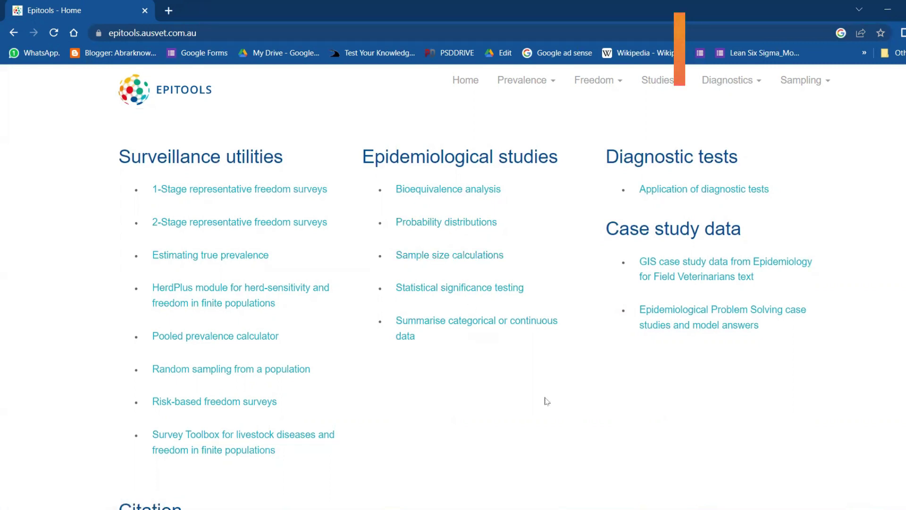
{"action": "scroll", "coordinate": [454, 283], "scroll_direction": "down", "scroll_amount": 4}
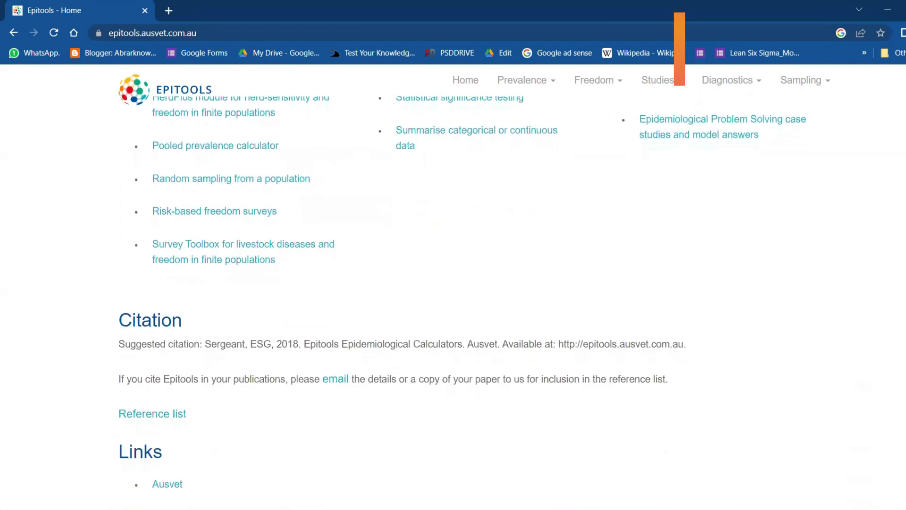
{"action": "scroll", "coordinate": [453, 283], "scroll_direction": "up", "scroll_amount": 2}
{"action": "scroll", "coordinate": [453, 283], "scroll_direction": "up", "scroll_amount": 3}
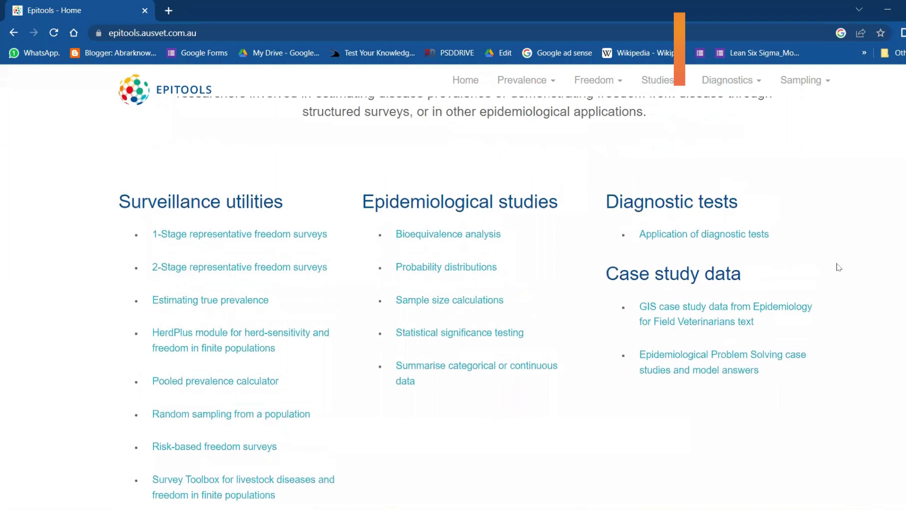
{"action": "left_click", "coordinate": [456, 270]}
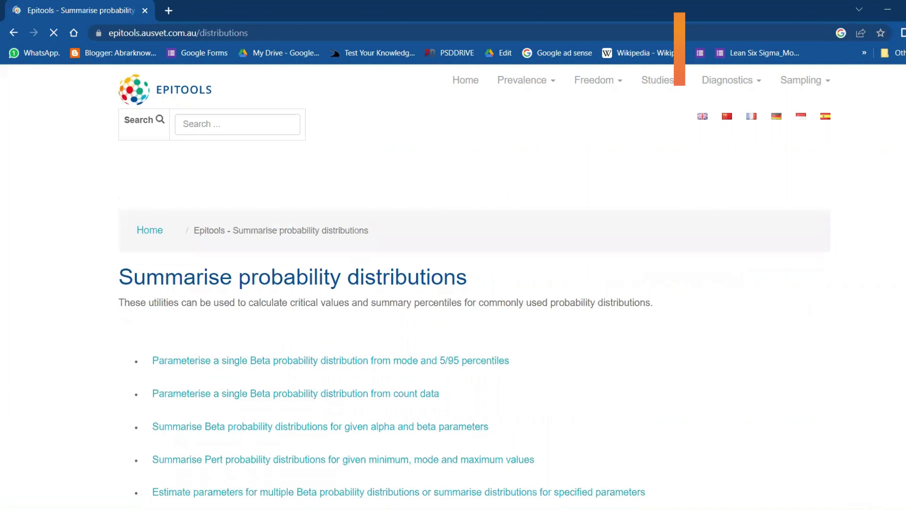
{"action": "scroll", "coordinate": [718, 378], "scroll_direction": "down", "scroll_amount": 3}
{"action": "scroll", "coordinate": [252, 362], "scroll_direction": "down", "scroll_amount": 2}
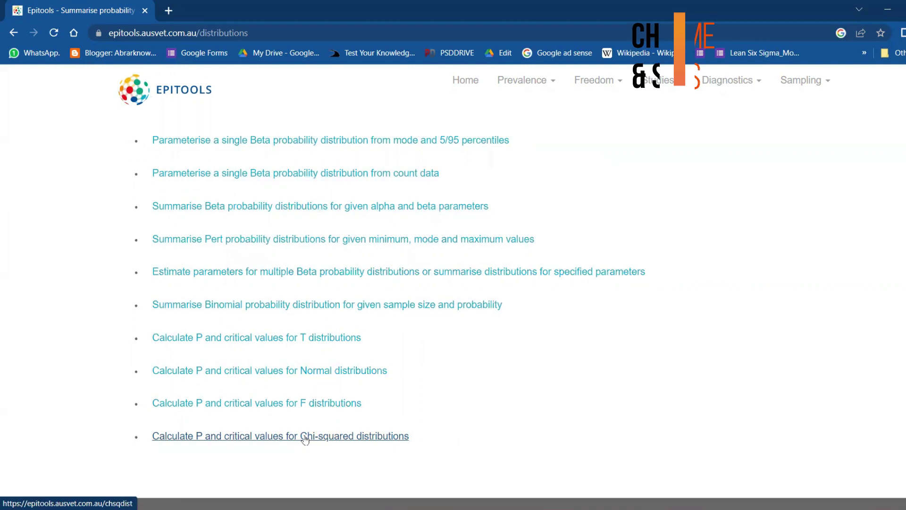
{"action": "left_click", "coordinate": [305, 437]}
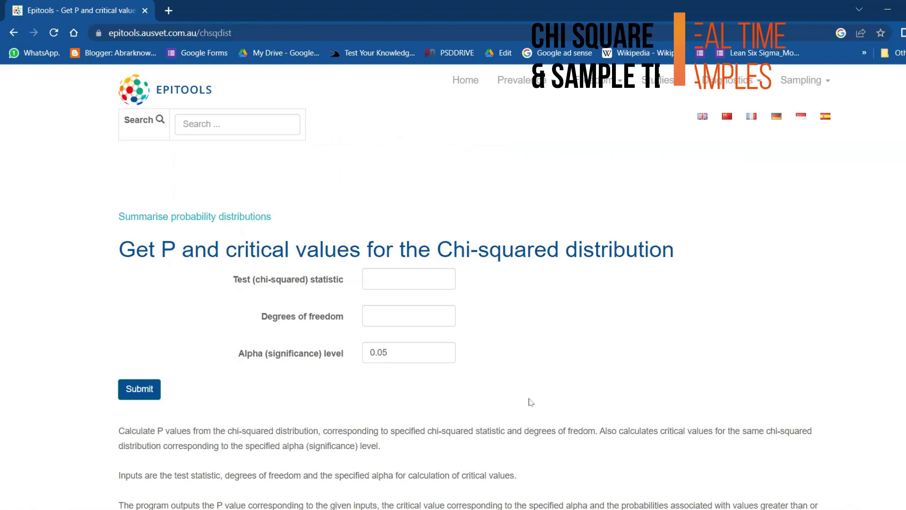
{"action": "mouse_move", "coordinate": [522, 508]}
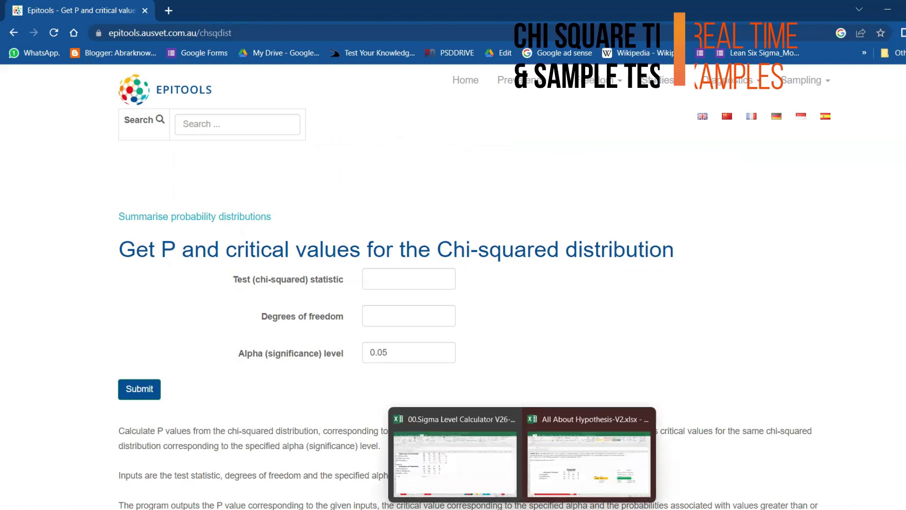
Copy the Outcomes of Treatment table from Excel sheet V33.1 into Minitab's empty worksheet
{"action": "left_click", "coordinate": [479, 474]}
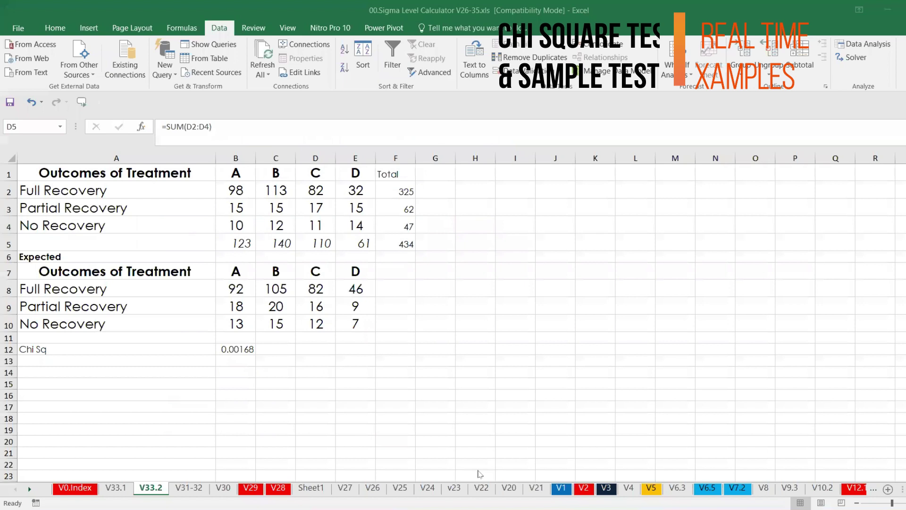
{"action": "left_click", "coordinate": [119, 487]}
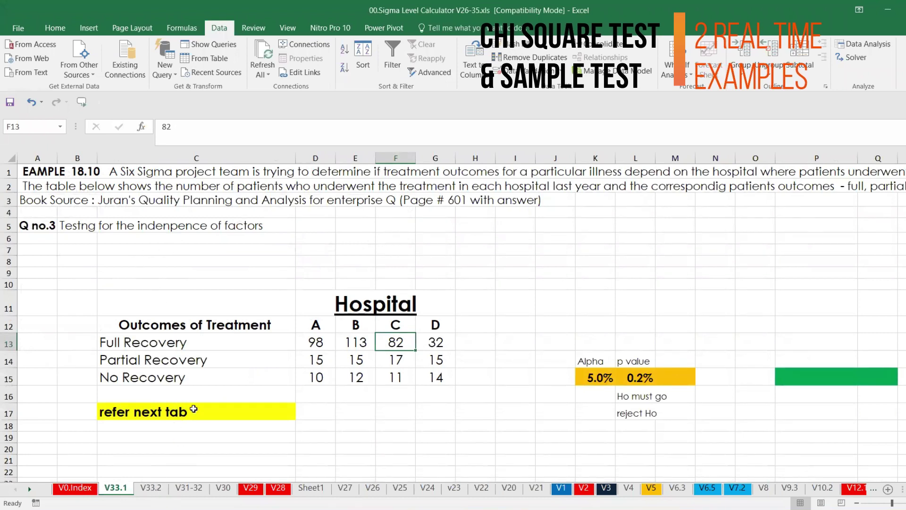
{"action": "left_click_drag", "start_coordinate": [161, 326], "coordinate": [429, 378]}
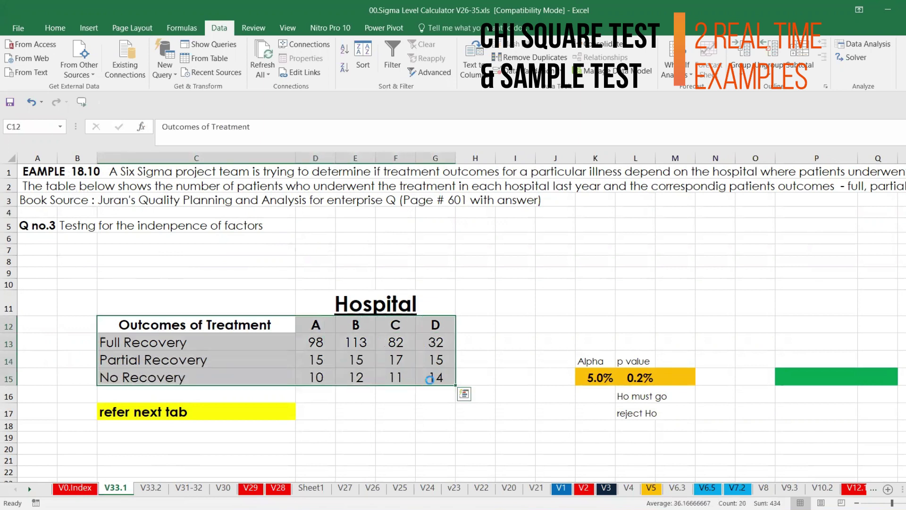
{"action": "key", "text": "ctrl+c"}
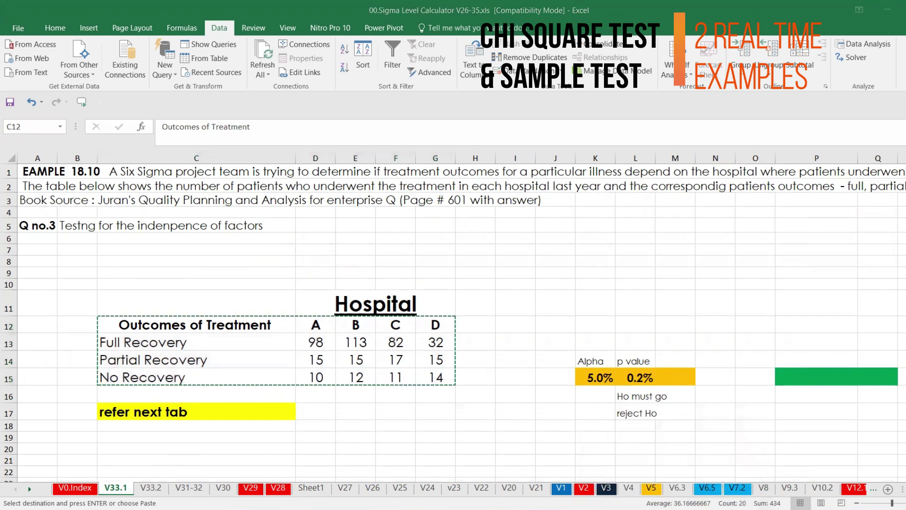
{"action": "key", "text": "alt+Tab"}
{"action": "key", "text": "ctrl+v"}
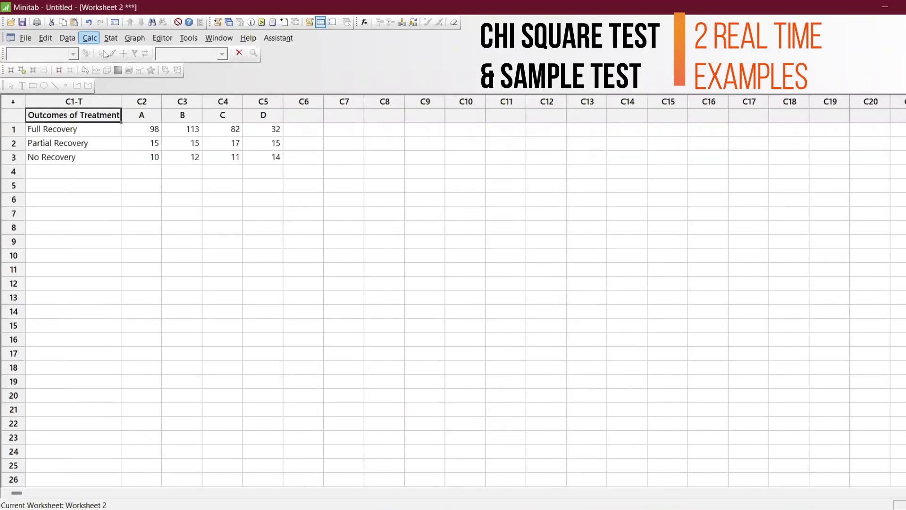
Run Cross Tabulation and Chi-Square without column percents and with the chi-square test enabled
{"action": "left_click", "coordinate": [90, 38]}
{"action": "left_click", "coordinate": [110, 38]}
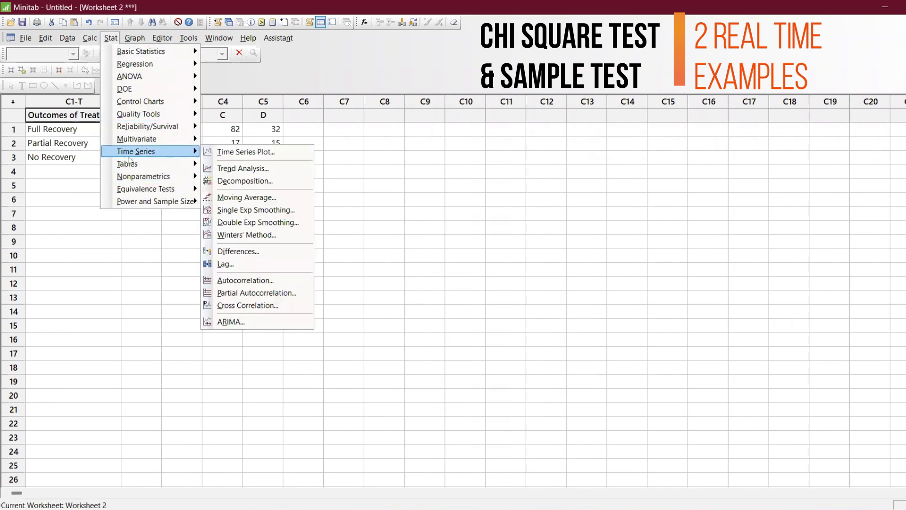
{"action": "mouse_move", "coordinate": [129, 164]}
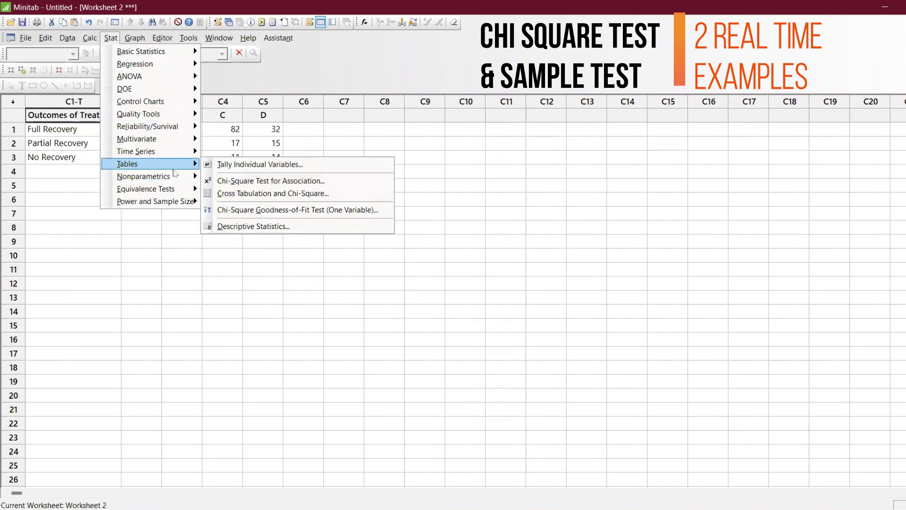
{"action": "left_click", "coordinate": [238, 195]}
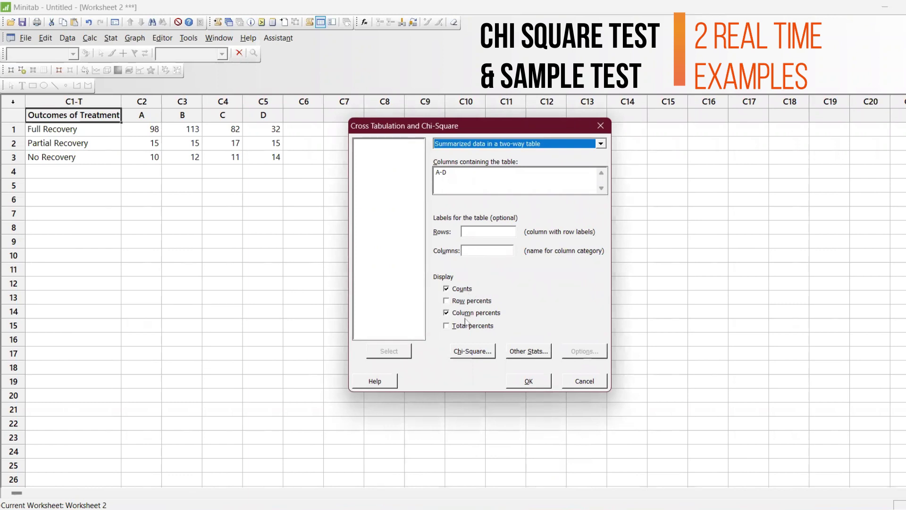
{"action": "left_click", "coordinate": [464, 315]}
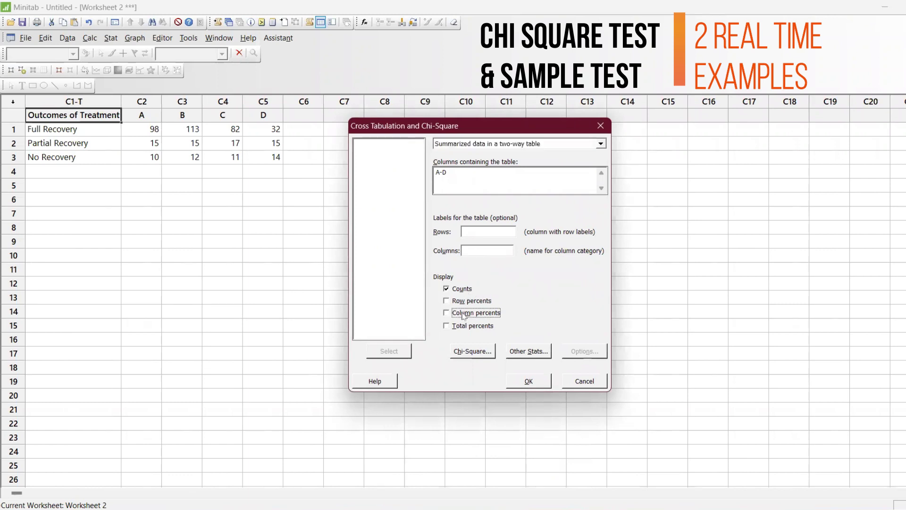
{"action": "left_click", "coordinate": [472, 351]}
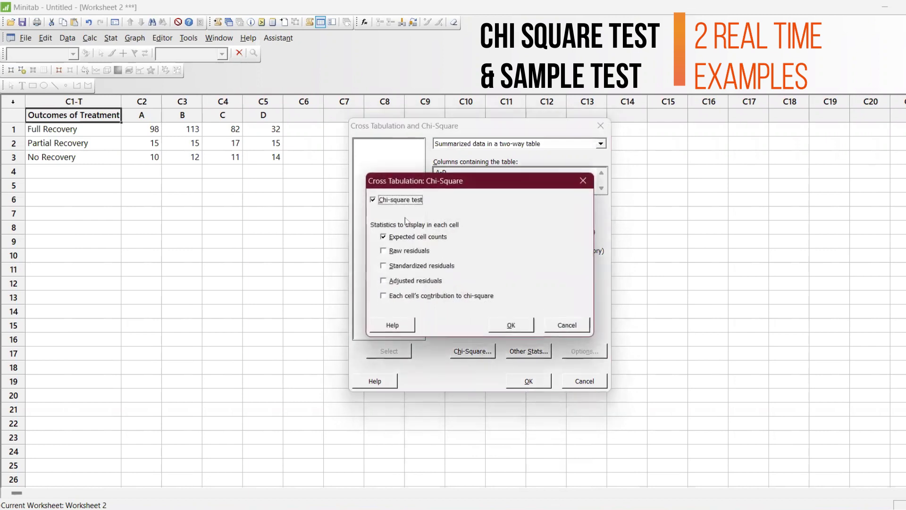
{"action": "left_click", "coordinate": [511, 330]}
{"action": "left_click", "coordinate": [518, 381]}
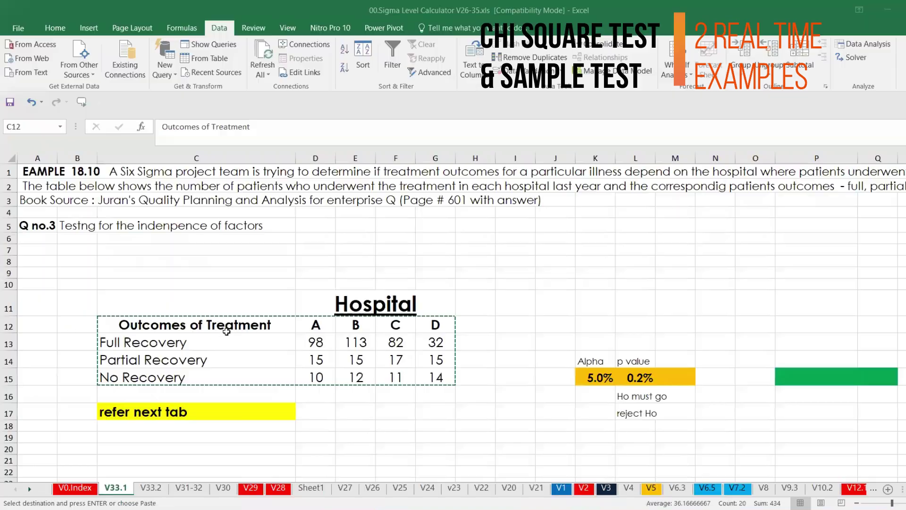
Switch from Minitab back to the Epitools chi-squared form in Chrome
{"action": "key", "text": "alt+Tab"}
{"action": "key", "text": "Tab"}
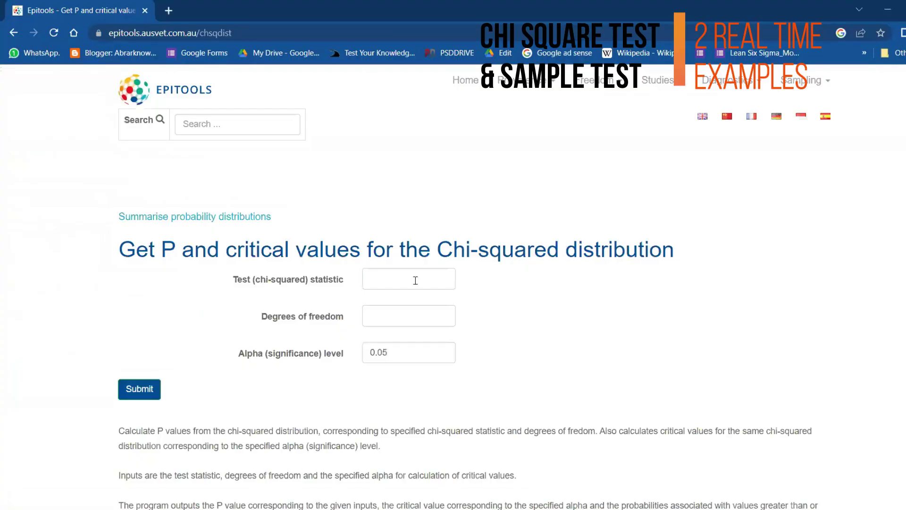
{"action": "key", "text": "alt+Tab"}
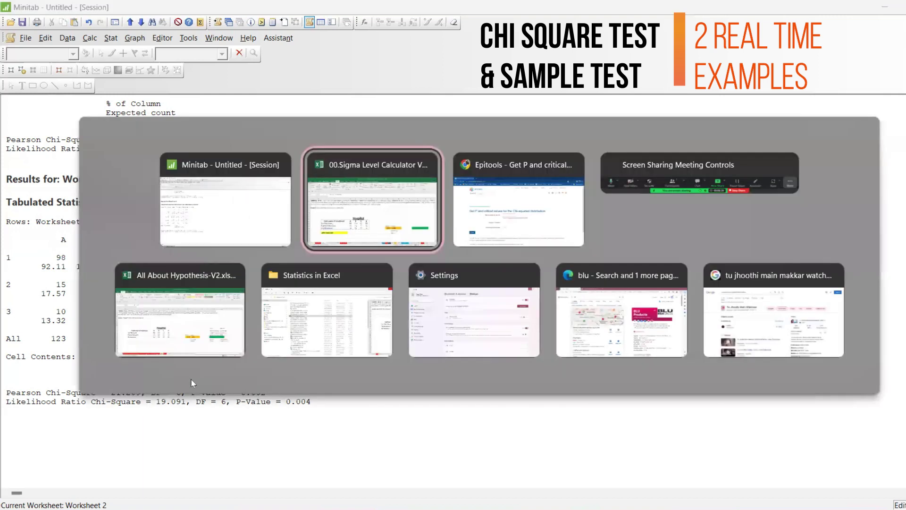
{"action": "key", "text": "alt+Tab"}
{"action": "key", "text": "Tab"}
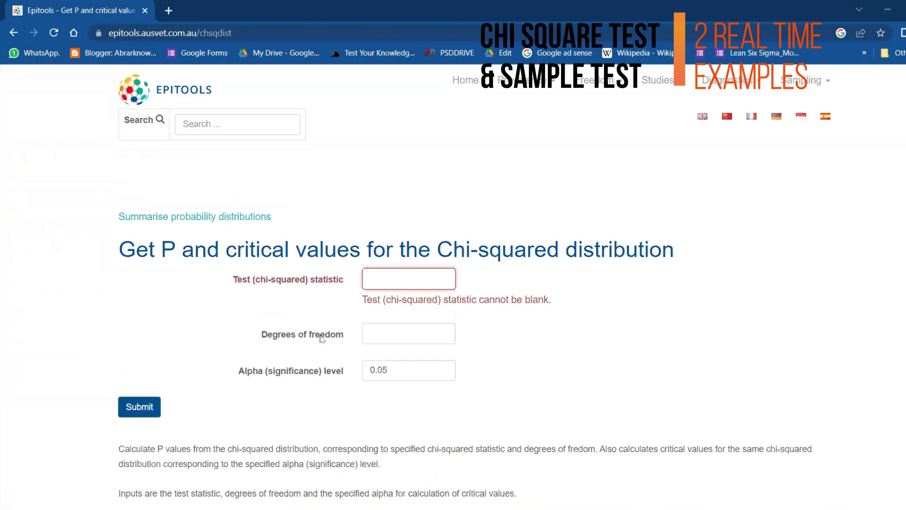
Submit test statistic 21.209 with 6 degrees of freedom
{"action": "type", "text": "21.209"}
{"action": "left_click", "coordinate": [388, 337]}
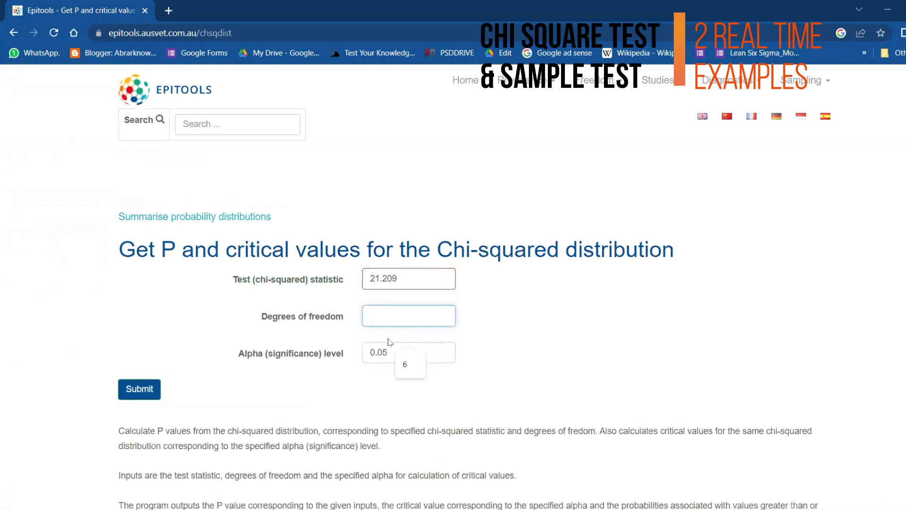
{"action": "left_click", "coordinate": [405, 364]}
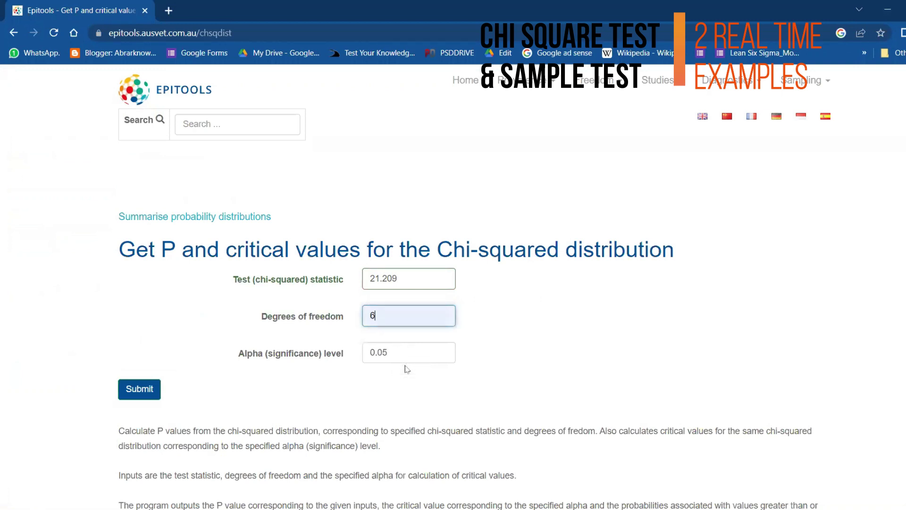
{"action": "left_click", "coordinate": [151, 388]}
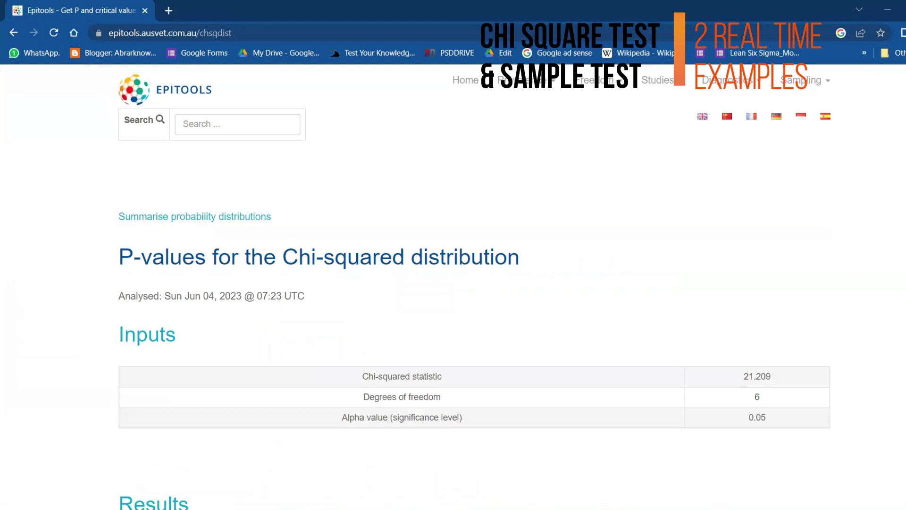
{"action": "scroll", "coordinate": [843, 259], "scroll_direction": "down", "scroll_amount": 7}
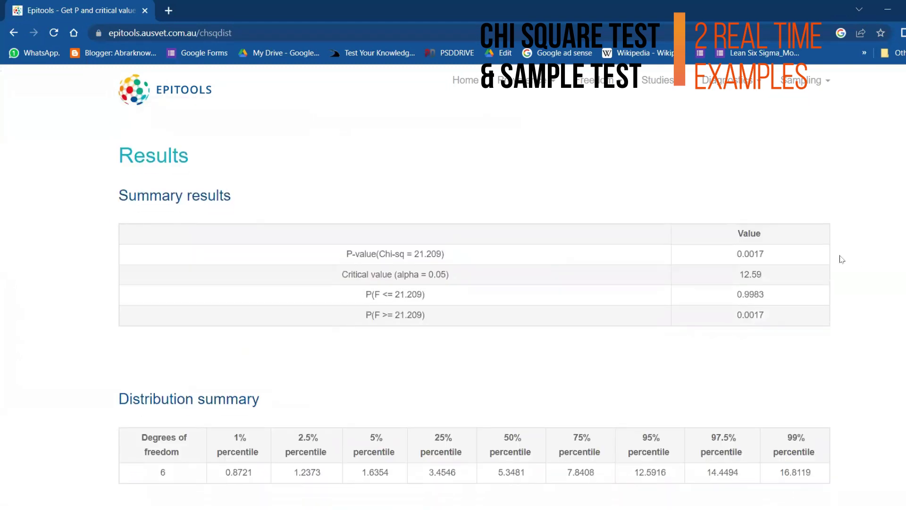
{"action": "left_click_drag", "start_coordinate": [771, 258], "coordinate": [736, 258]}
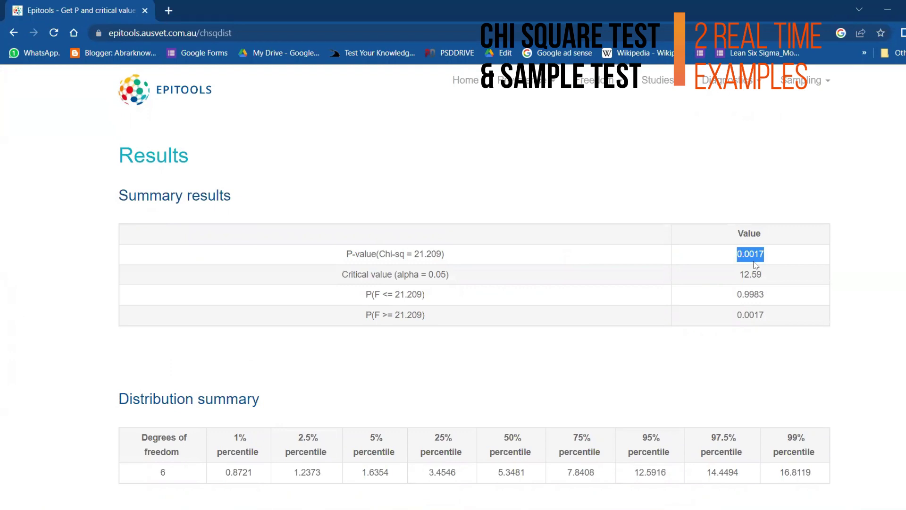
{"action": "key", "text": "alt+Tab"}
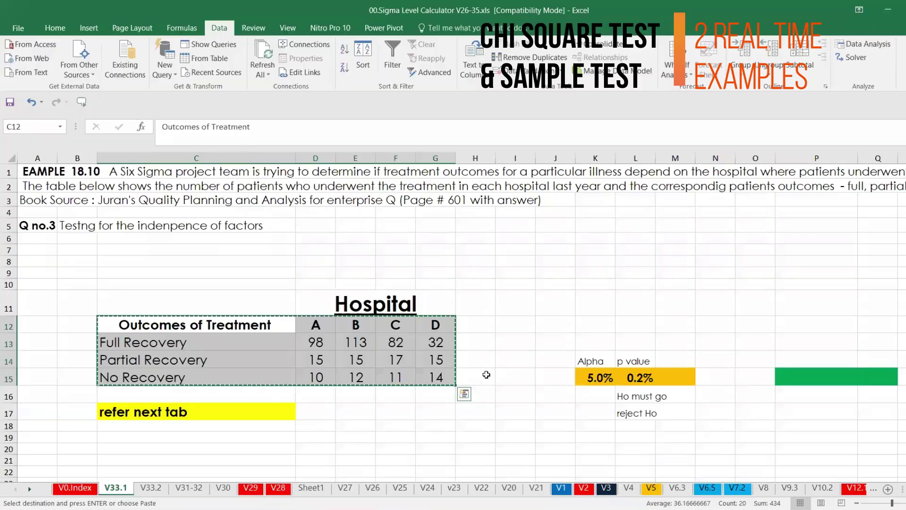
{"action": "key", "text": "alt+Tab"}
{"action": "key", "text": "Tab"}
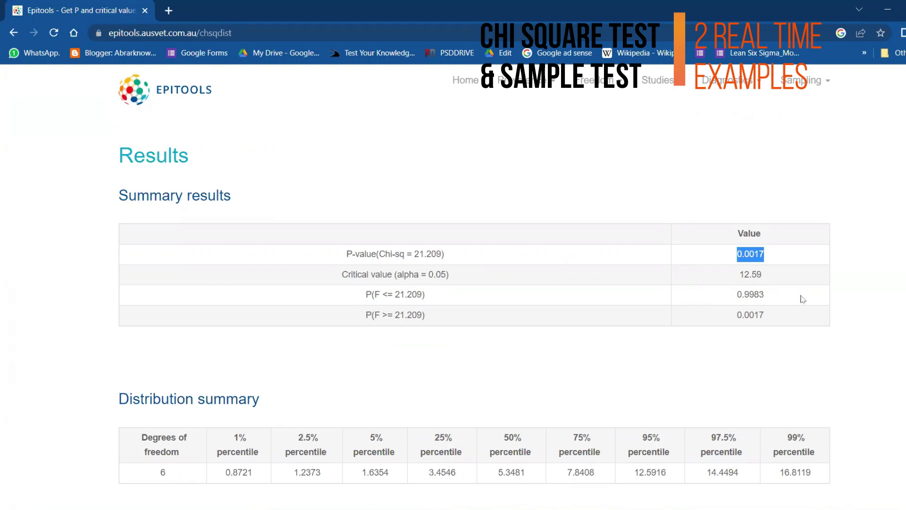
{"action": "scroll", "coordinate": [383, 257], "scroll_direction": "down", "scroll_amount": 4}
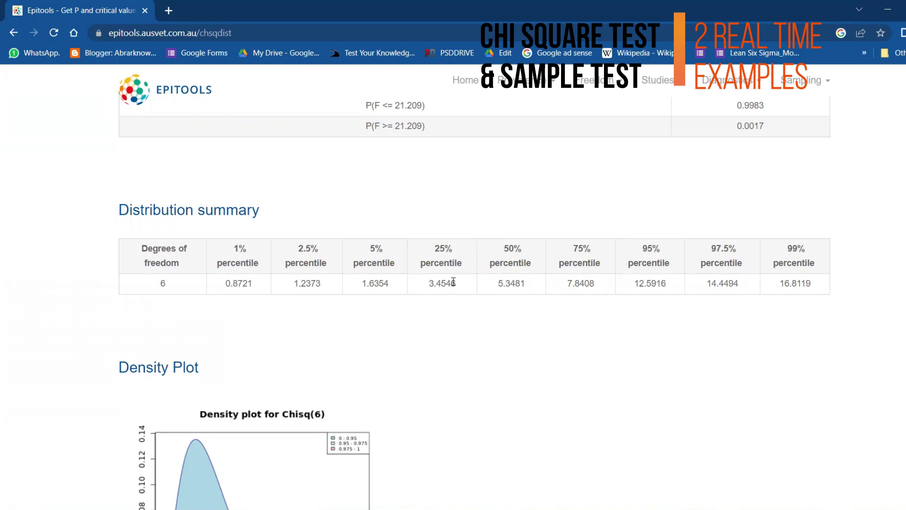
{"action": "scroll", "coordinate": [453, 281], "scroll_direction": "down", "scroll_amount": 5}
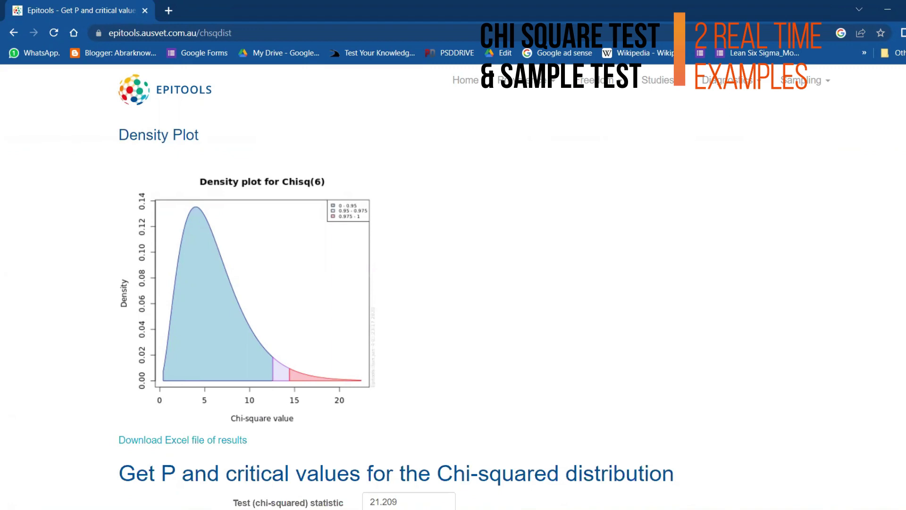
{"action": "key", "text": "alt+Tab"}
{"action": "key", "text": "alt+Tab"}
{"action": "key", "text": "Tab"}
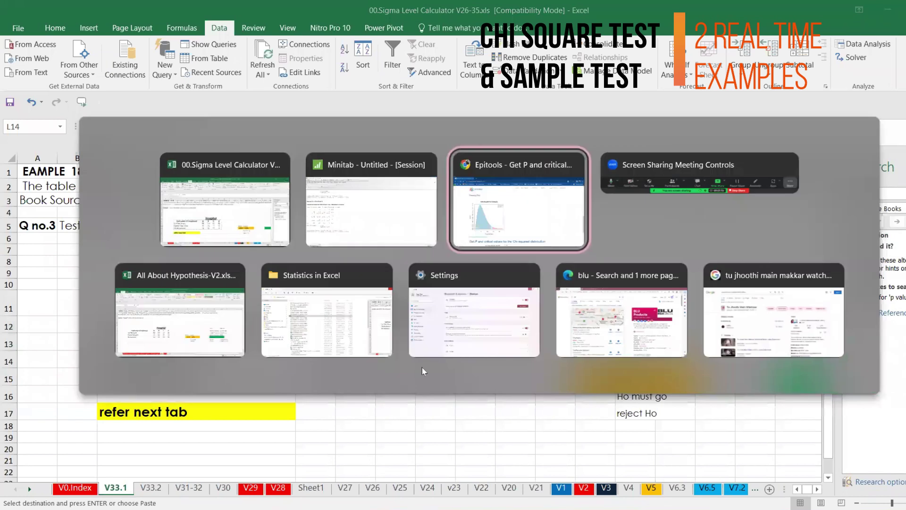
{"action": "scroll", "coordinate": [839, 335], "scroll_direction": "up", "scroll_amount": 15}
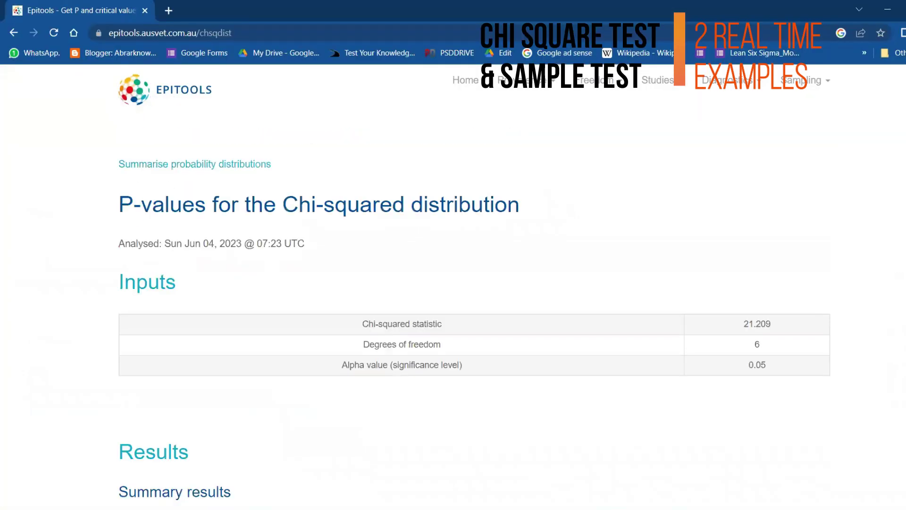
{"action": "scroll", "coordinate": [475, 359], "scroll_direction": "up", "scroll_amount": 1}
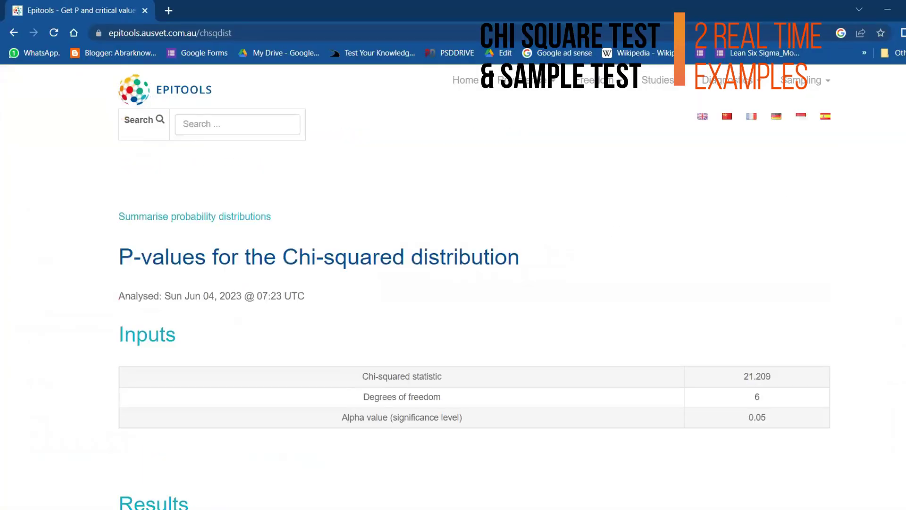
Go back to the form, replace statistic 21.209 with 19.091, and resubmit
{"action": "key", "text": "alt+Left"}
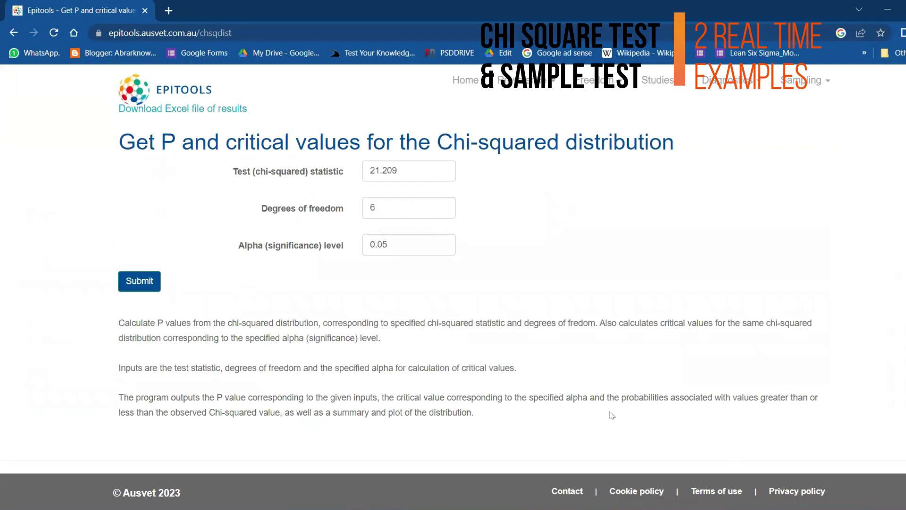
{"action": "left_click", "coordinate": [425, 174]}
{"action": "key", "text": "BackSpace"}
{"action": "key", "text": "BackSpace"}
{"action": "key", "text": "BackSpace"}
{"action": "key", "text": "BackSpace"}
{"action": "key", "text": "BackSpace"}
{"action": "key", "text": "BackSpace"}
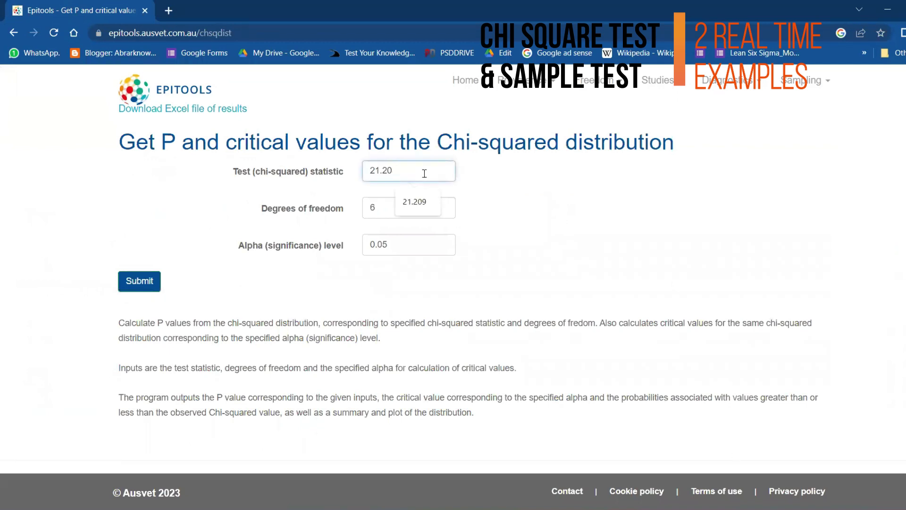
{"action": "type", "text": "19.091"}
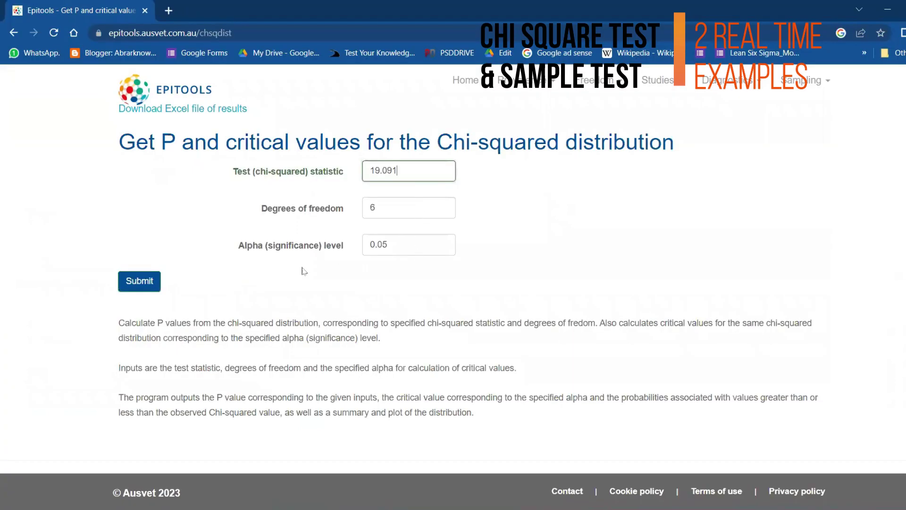
{"action": "left_click", "coordinate": [106, 355]}
{"action": "left_click", "coordinate": [155, 284]}
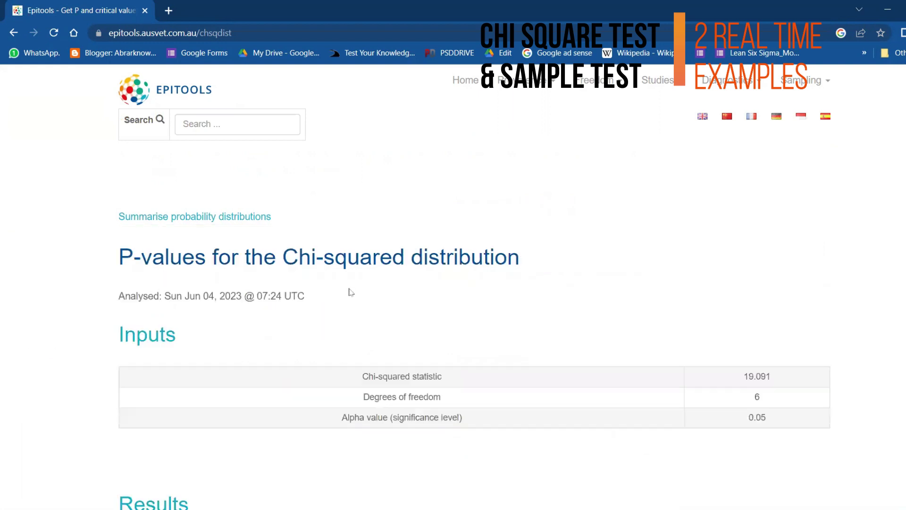
Scroll down to the Summary results showing P-value 0.004 for 19.091
{"action": "scroll", "coordinate": [696, 261], "scroll_direction": "down", "scroll_amount": 6}
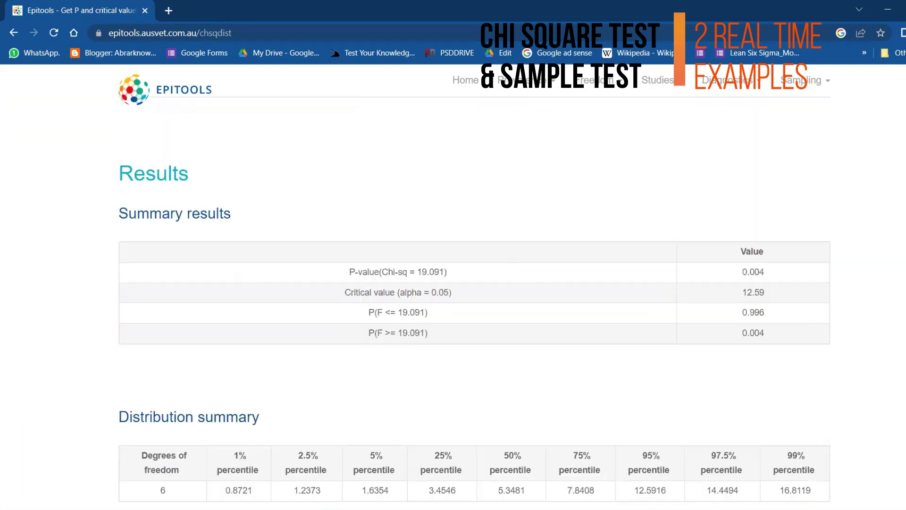
{"action": "scroll", "coordinate": [474, 299], "scroll_direction": "down", "scroll_amount": 1}
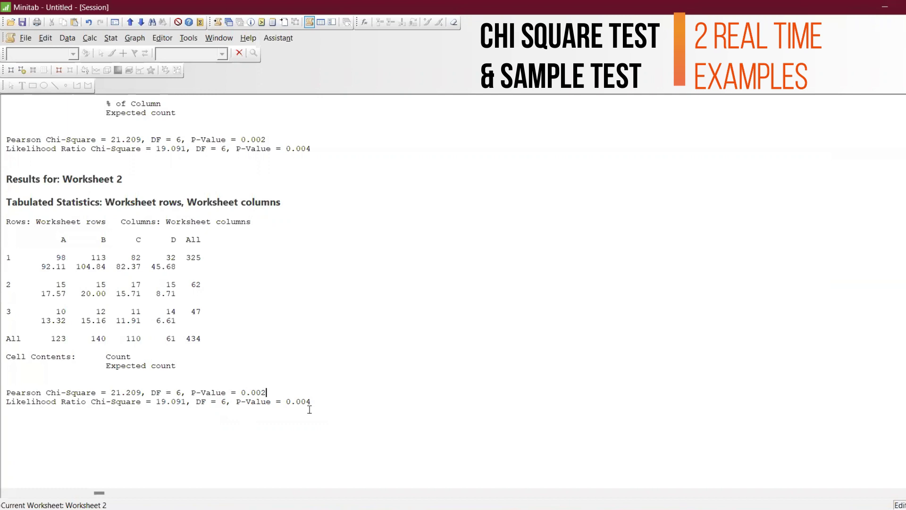
Switch from Minitab's session output back to the Epitools results for 19.091
{"action": "key", "text": "alt+Tab"}
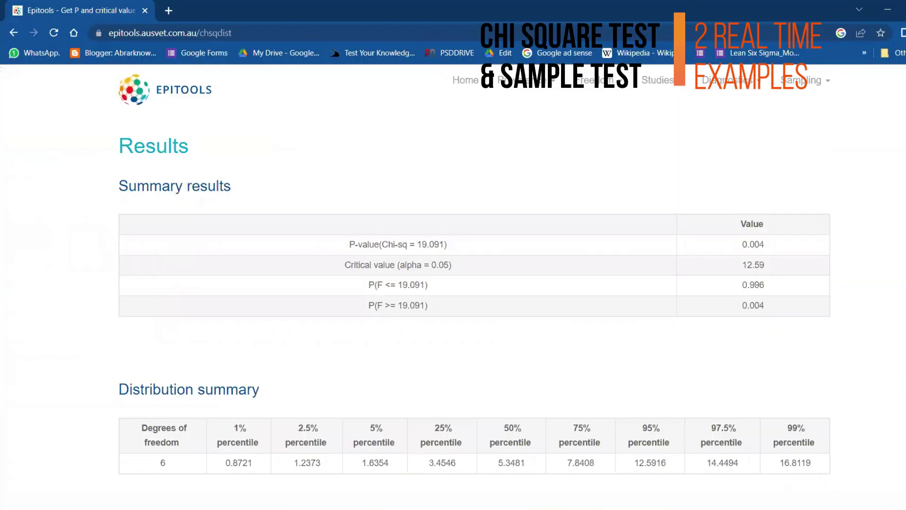
Return to the Epitools home page via the logo and scroll down to the tool lists
{"action": "scroll", "coordinate": [475, 304], "scroll_direction": "down", "scroll_amount": 10}
{"action": "scroll", "coordinate": [475, 304], "scroll_direction": "down", "scroll_amount": 5}
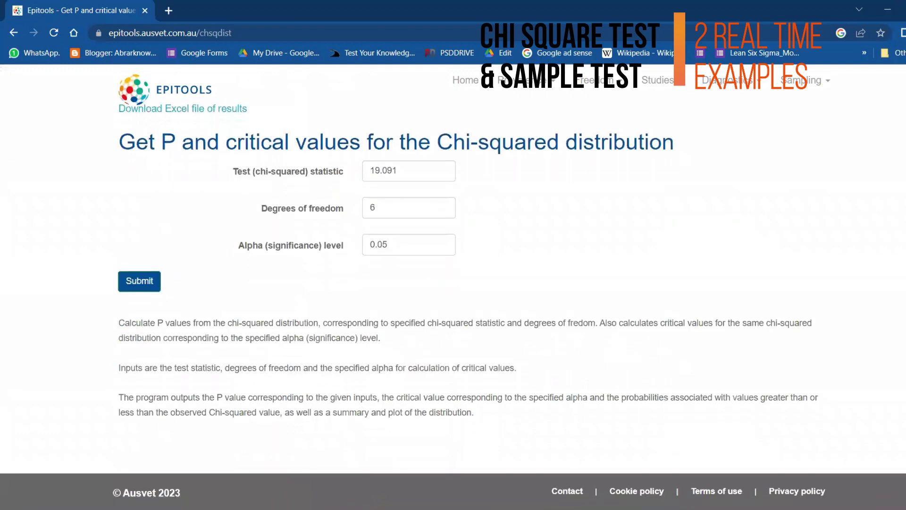
{"action": "scroll", "coordinate": [475, 304], "scroll_direction": "up", "scroll_amount": 15}
{"action": "scroll", "coordinate": [474, 305], "scroll_direction": "up", "scroll_amount": 6}
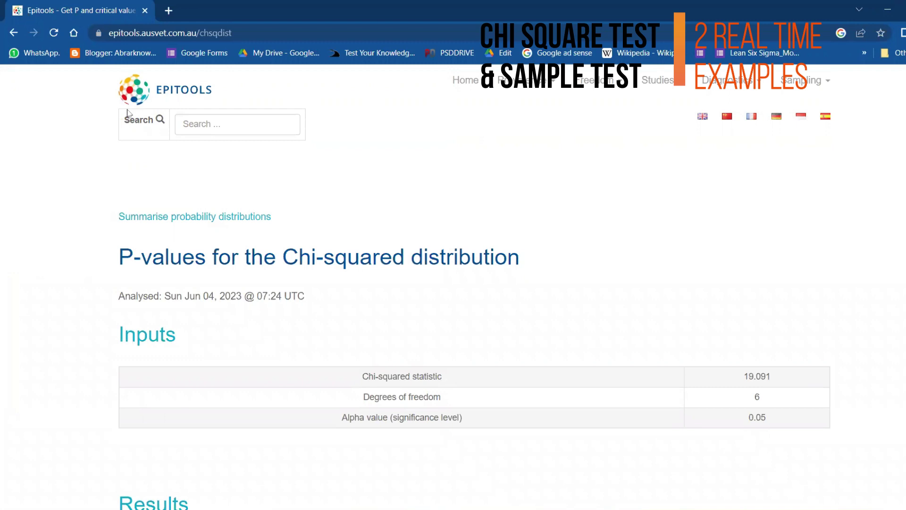
{"action": "left_click", "coordinate": [190, 89]}
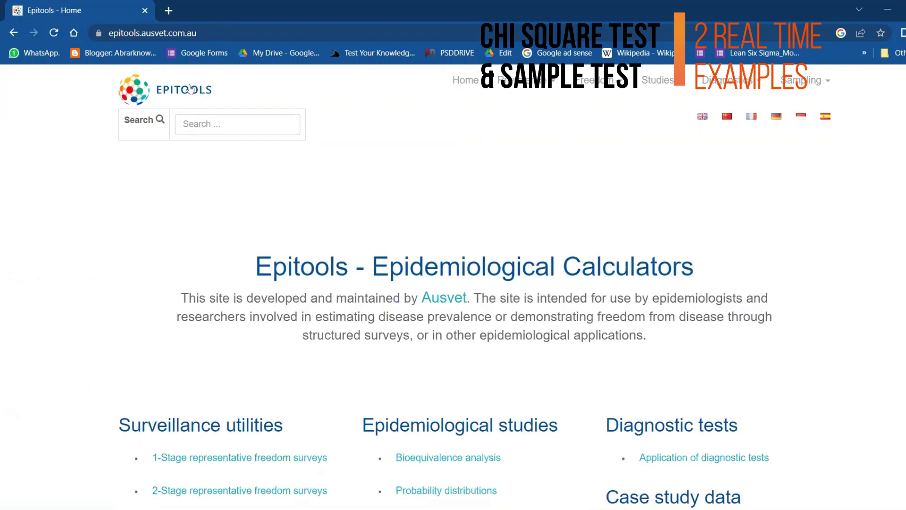
{"action": "scroll", "coordinate": [786, 191], "scroll_direction": "down", "scroll_amount": 3}
{"action": "scroll", "coordinate": [703, 212], "scroll_direction": "down", "scroll_amount": 2}
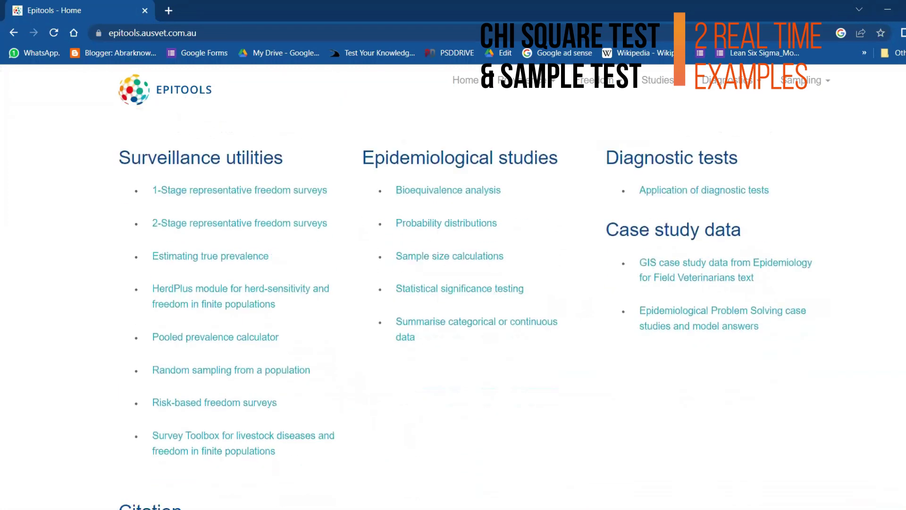
Open the single-mean sample size calculator and set the standard deviation to 2
{"action": "left_click", "coordinate": [456, 258]}
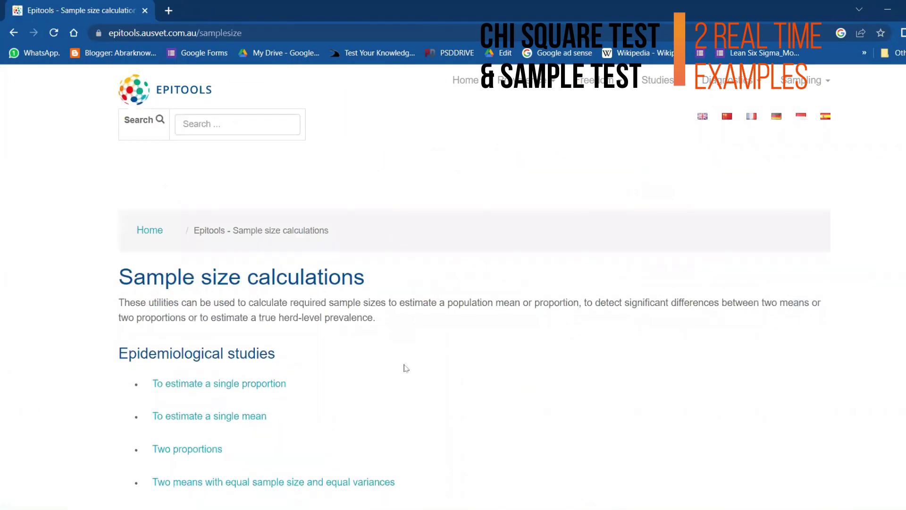
{"action": "left_click", "coordinate": [240, 417]}
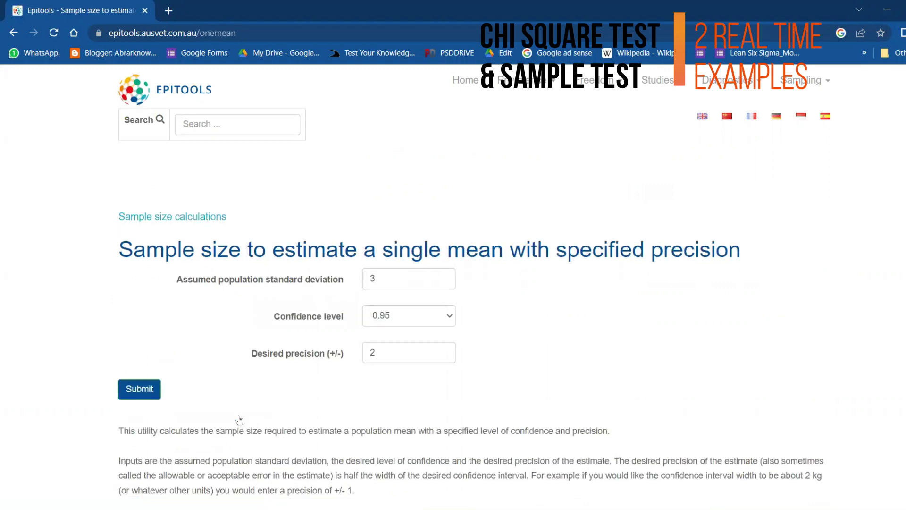
{"action": "left_click", "coordinate": [381, 278]}
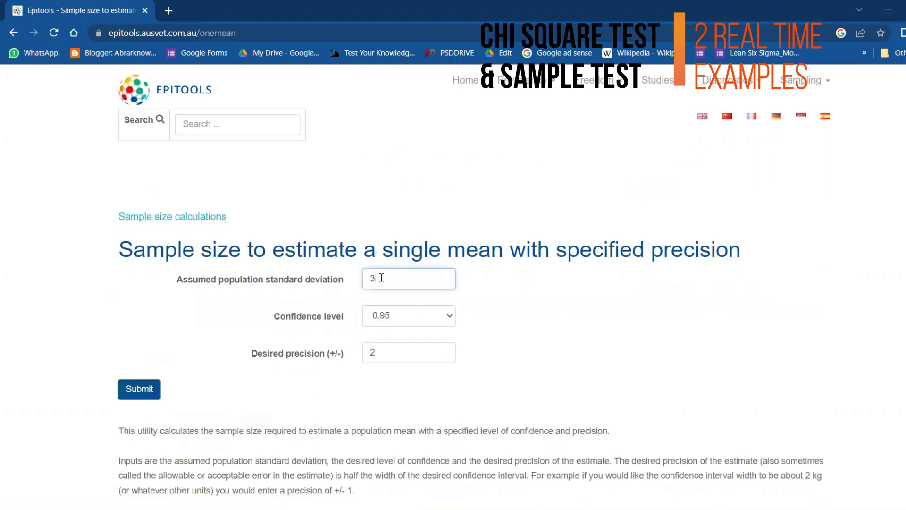
{"action": "key", "text": "BackSpace"}
{"action": "type", "text": "2"}
Keep confidence at 0.95, set precision to 1, and submit
{"action": "left_click", "coordinate": [418, 318]}
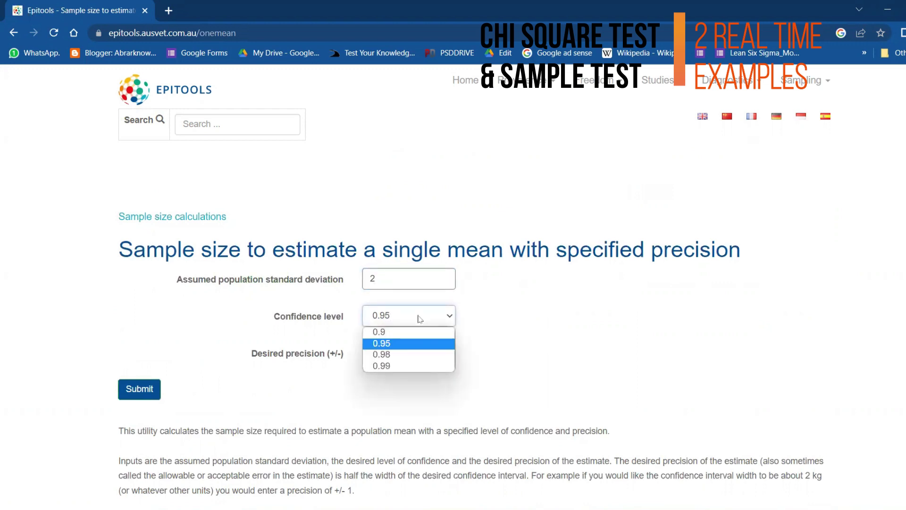
{"action": "left_click", "coordinate": [412, 347]}
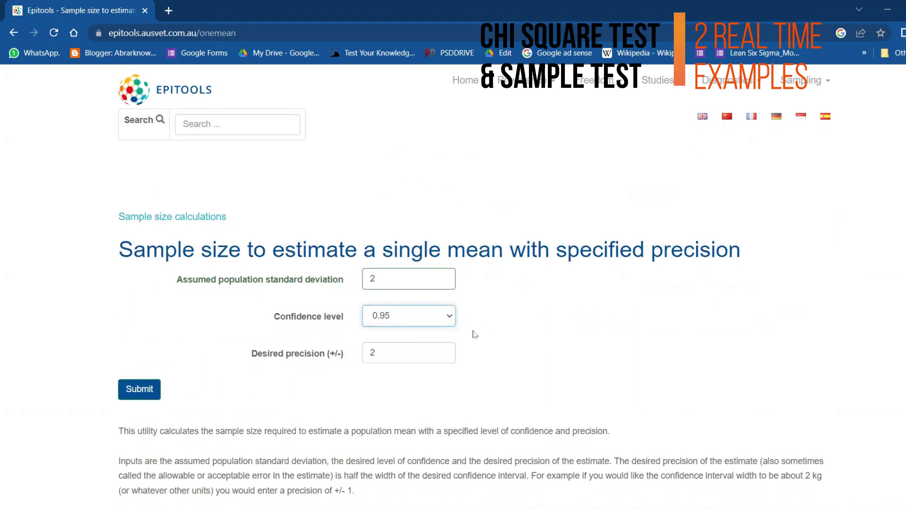
{"action": "left_click", "coordinate": [417, 353]}
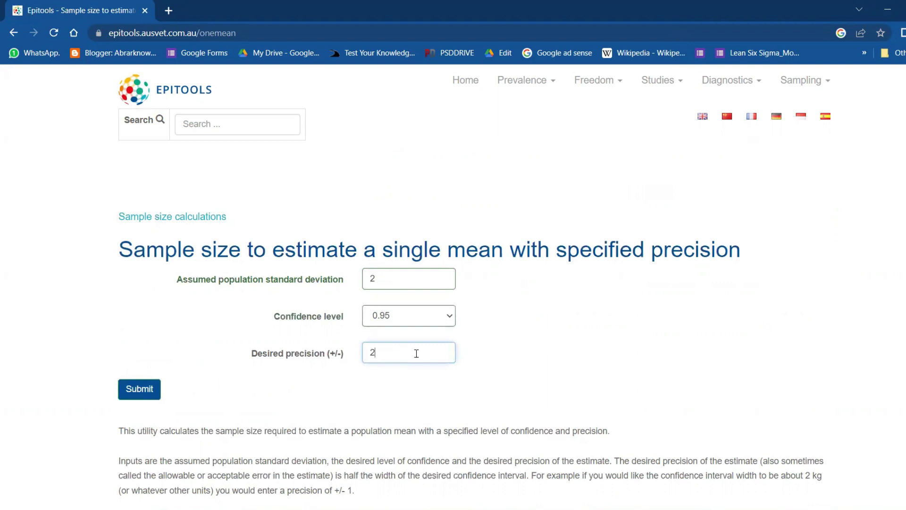
{"action": "key", "text": "BackSpace"}
{"action": "type", "text": "1"}
{"action": "left_click", "coordinate": [144, 390]}
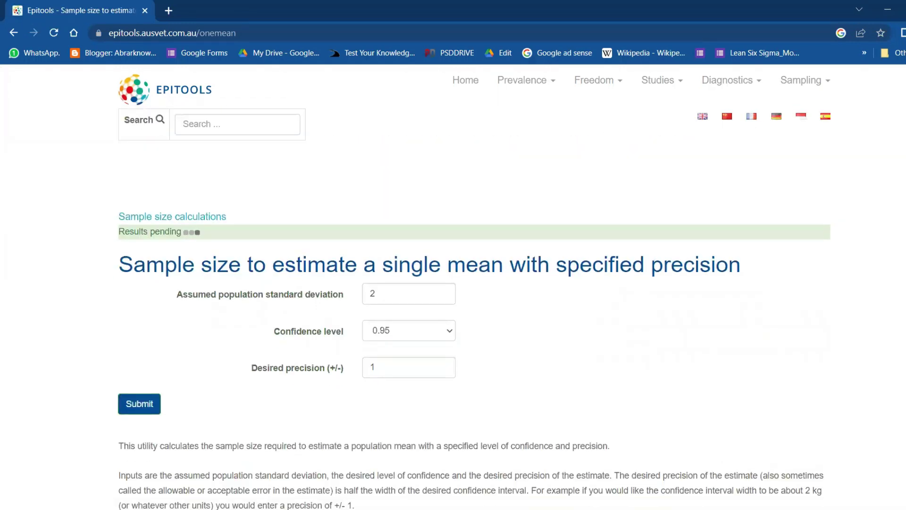
Scroll to the Results table and highlight the required sample size of 16
{"action": "scroll", "coordinate": [474, 302], "scroll_direction": "down", "scroll_amount": 4}
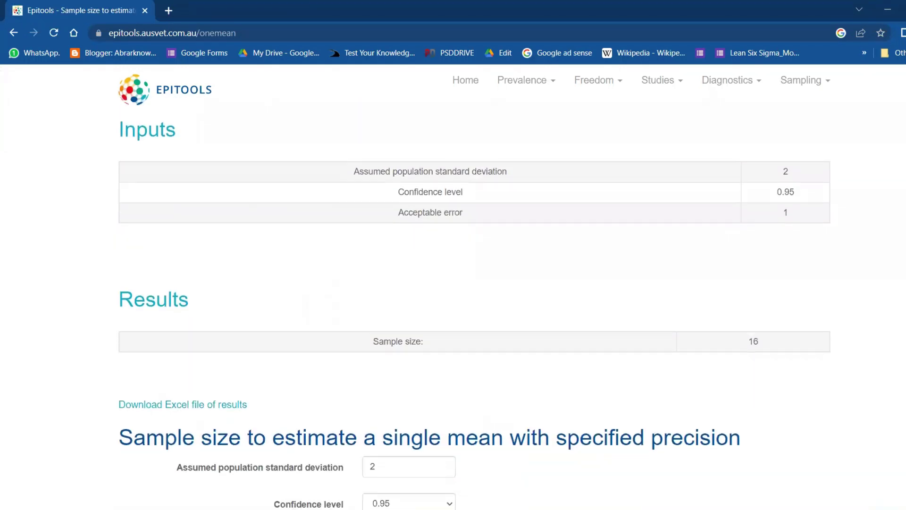
{"action": "left_click_drag", "start_coordinate": [769, 338], "coordinate": [744, 339]}
{"action": "scroll", "coordinate": [474, 302], "scroll_direction": "up", "scroll_amount": 4}
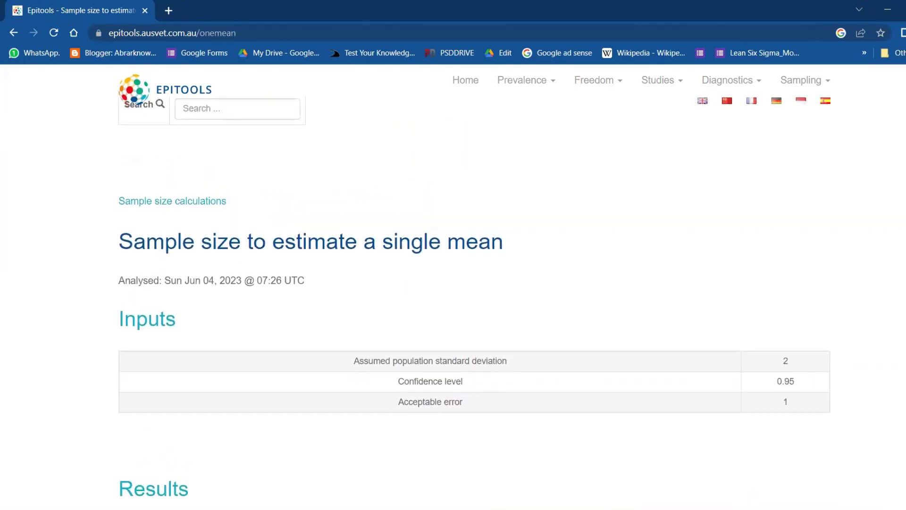
{"action": "scroll", "coordinate": [475, 302], "scroll_direction": "down", "scroll_amount": 3}
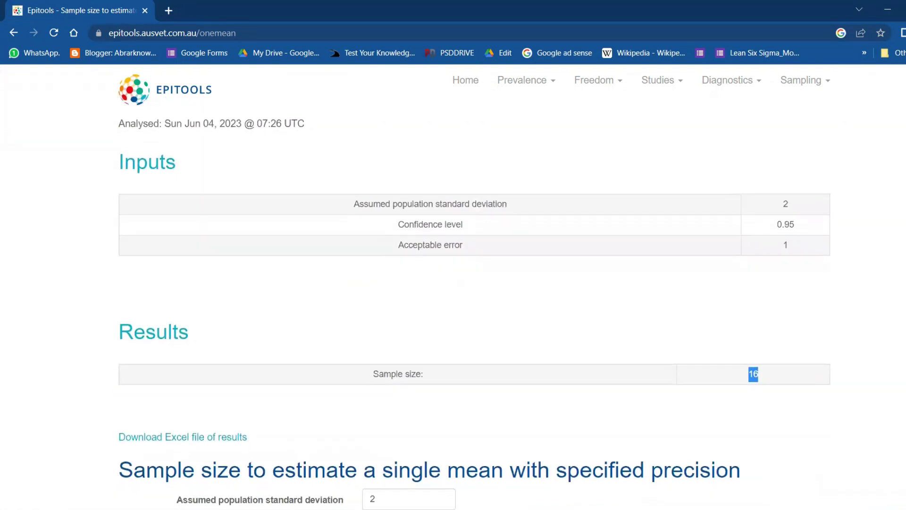
{"action": "scroll", "coordinate": [474, 302], "scroll_direction": "up", "scroll_amount": 3}
{"action": "scroll", "coordinate": [475, 302], "scroll_direction": "up", "scroll_amount": 1}
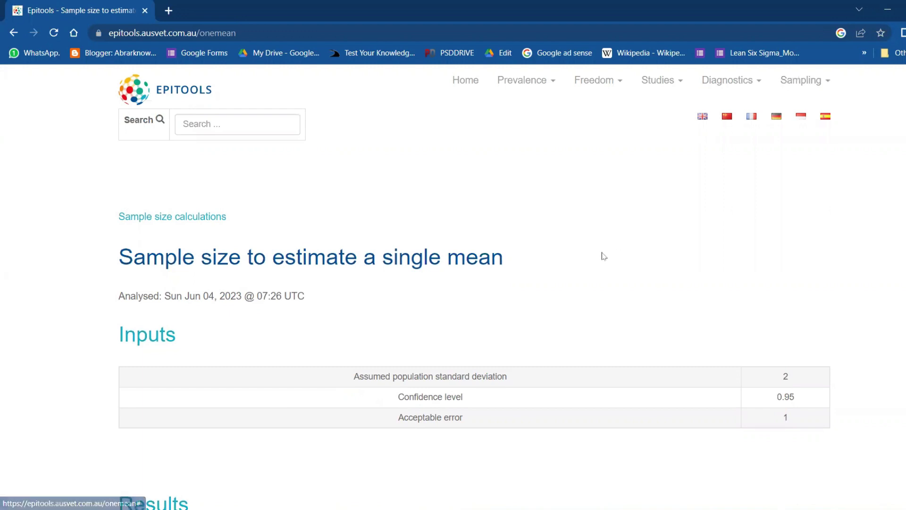
{"action": "left_click", "coordinate": [554, 78]}
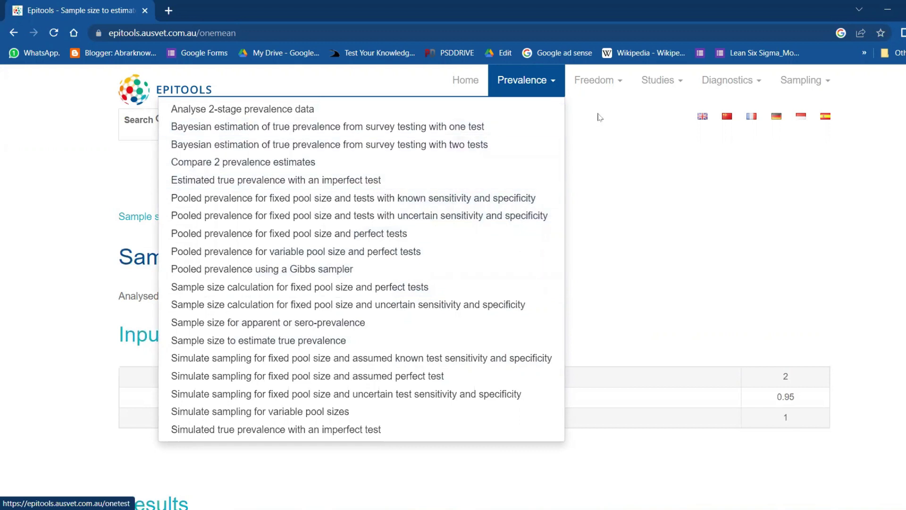
{"action": "left_click", "coordinate": [669, 83]}
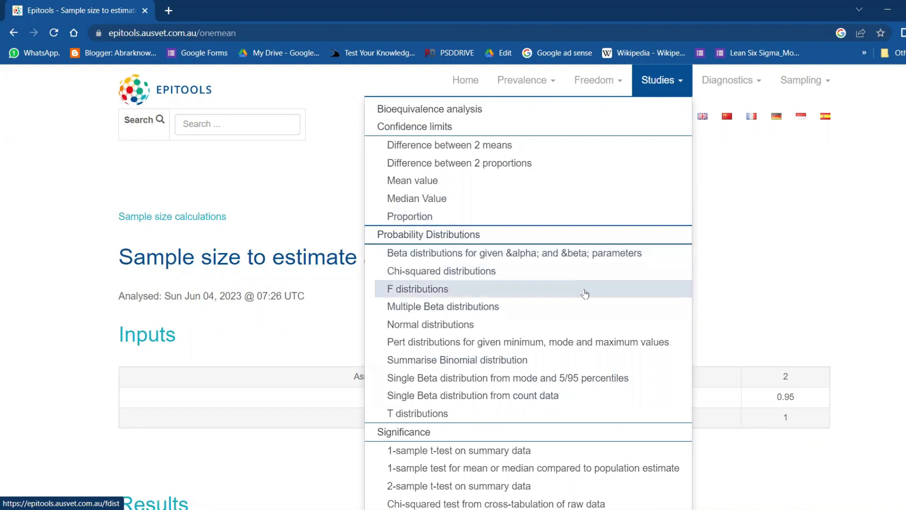
{"action": "left_click", "coordinate": [760, 84]}
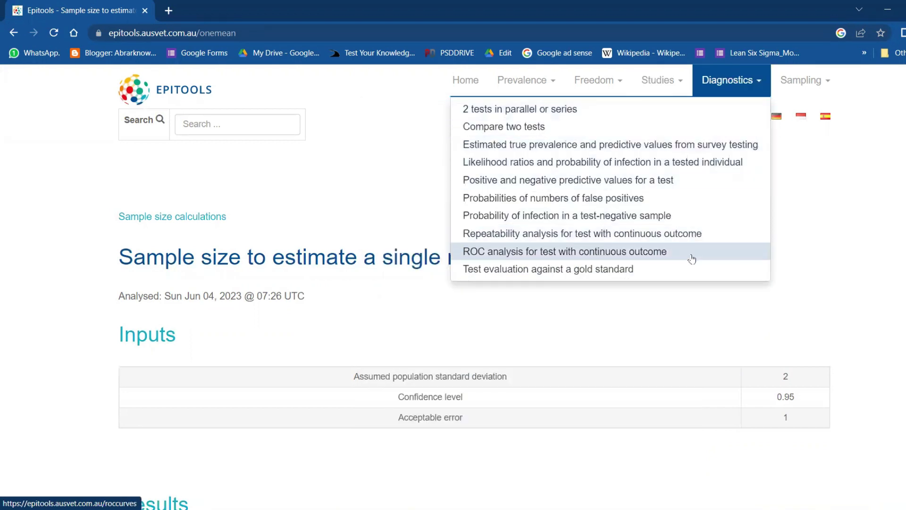
{"action": "left_click", "coordinate": [863, 258]}
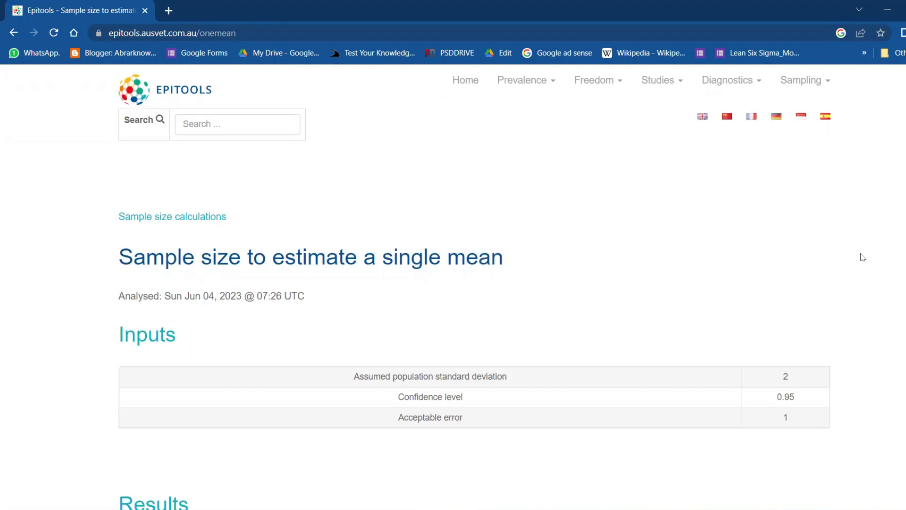